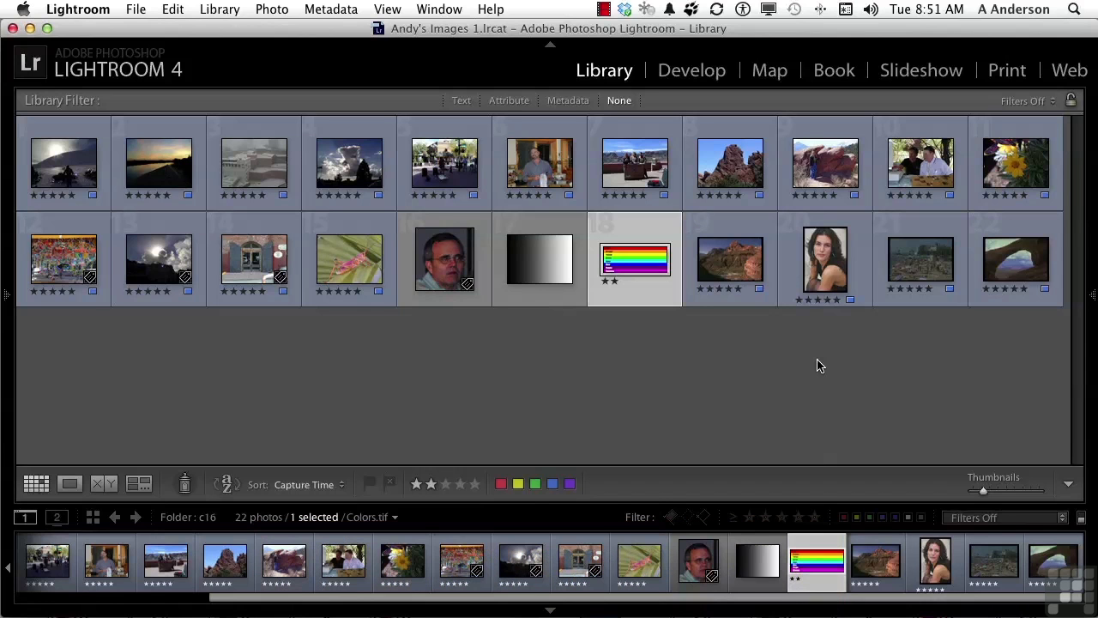
# - Select the Laura.tif portrait thumbnail in the Library grid
pyautogui.click(834, 265)
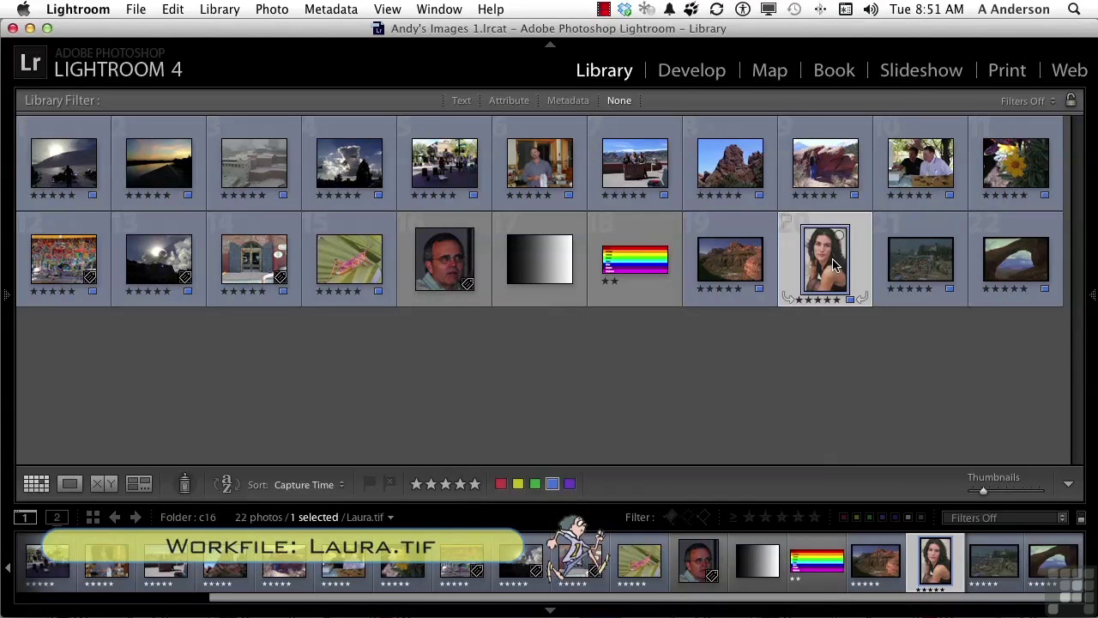
# - Open Laura.tif in the Develop module and zoom to 1:2 on her face
pyautogui.click(692, 71)
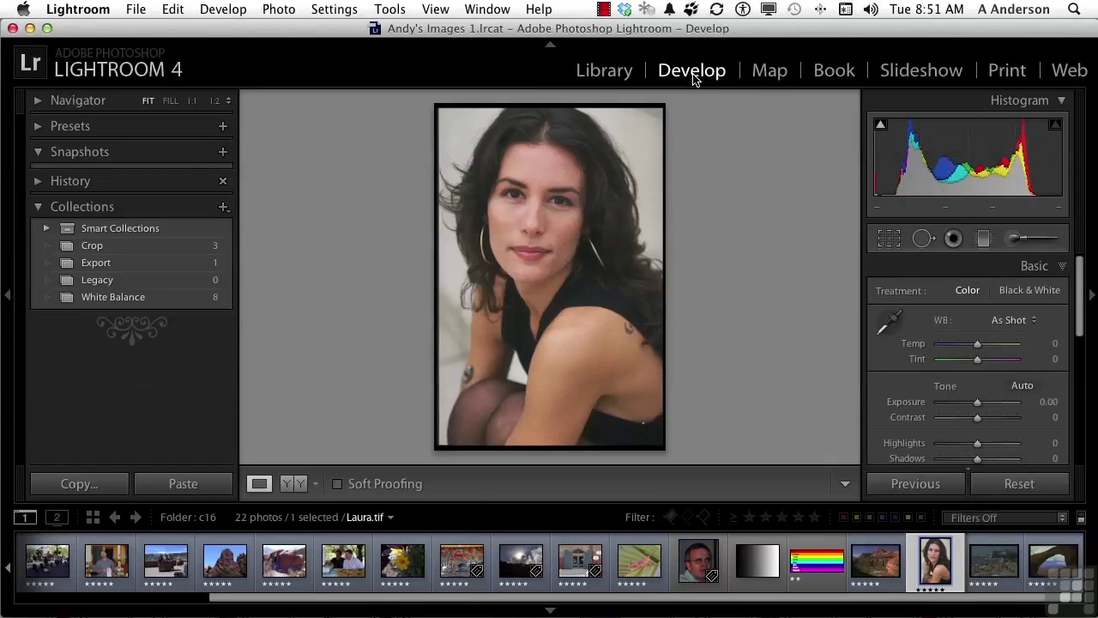
pyautogui.click(216, 101)
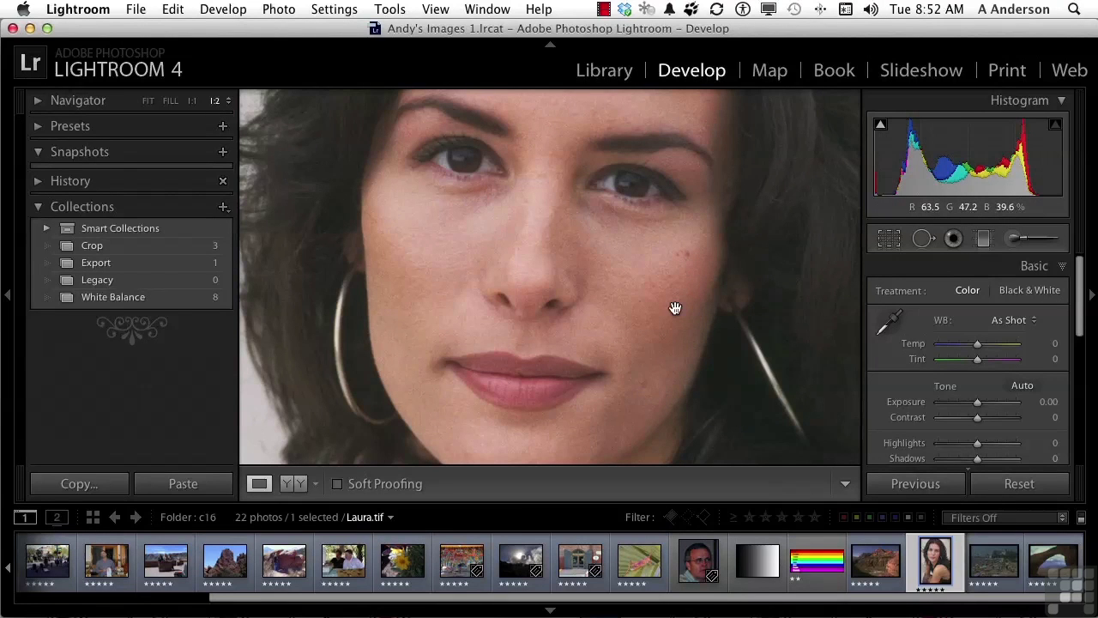
# - Activate Spot Removal in Clone mode with a brush size of 35
pyautogui.click(922, 240)
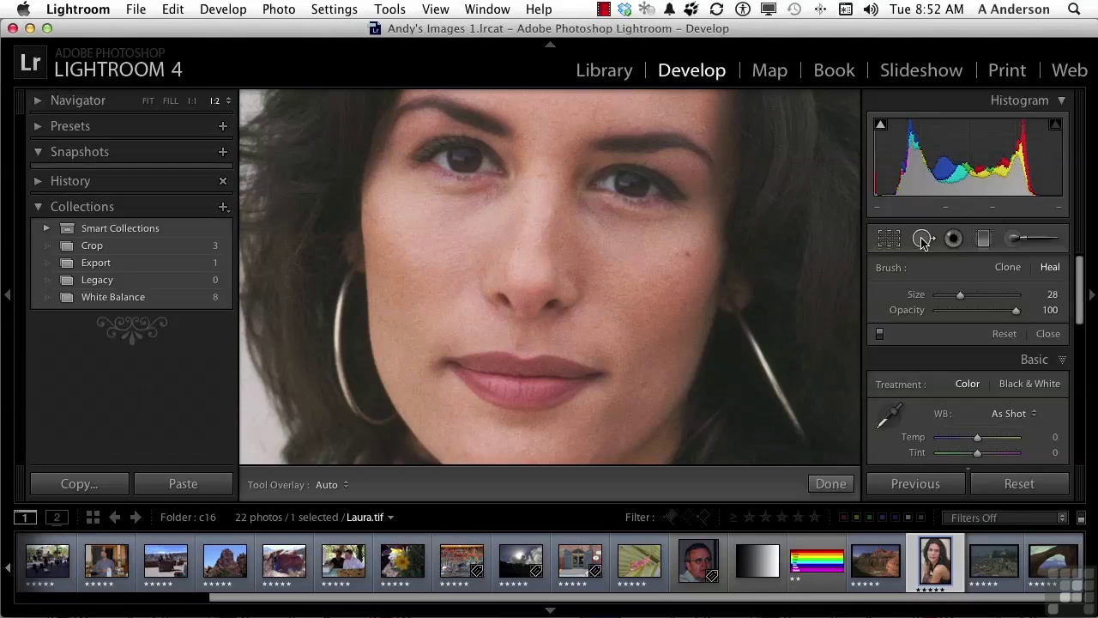
pyautogui.click(1008, 268)
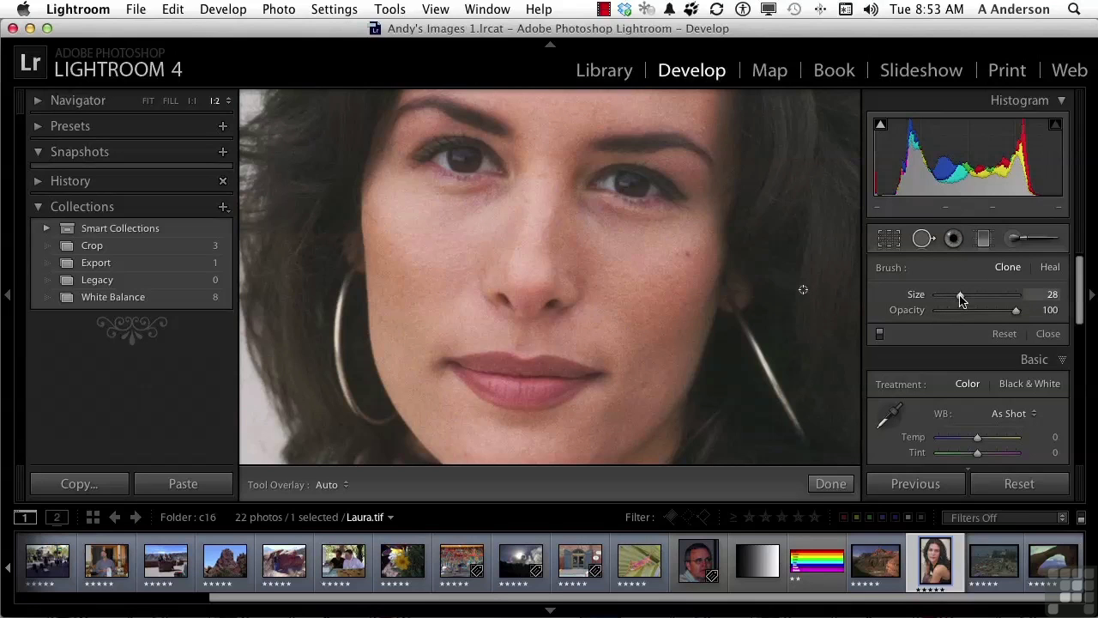
pyautogui.moveTo(961, 298)
pyautogui.mouseDown()
pyautogui.moveTo(987, 297)
pyautogui.moveTo(965, 298)
pyautogui.mouseUp()
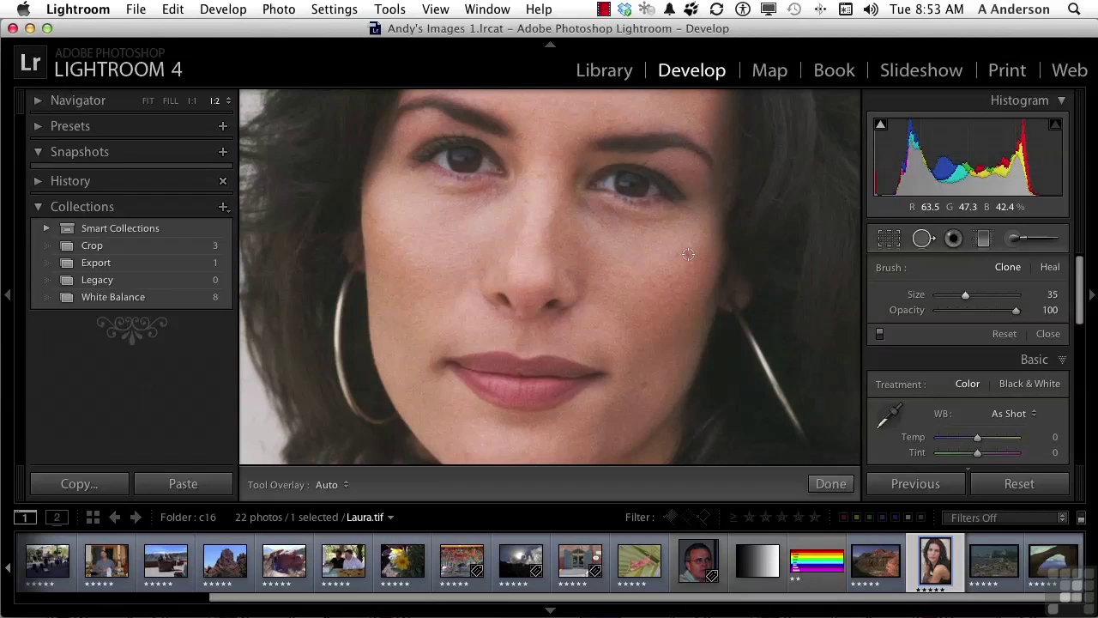
# - Fine-tune the brush size with the bracket keys and clone over the cheek blemish below the eye
pyautogui.press(']')
pyautogui.press(']')
pyautogui.press(']')
pyautogui.press(']')
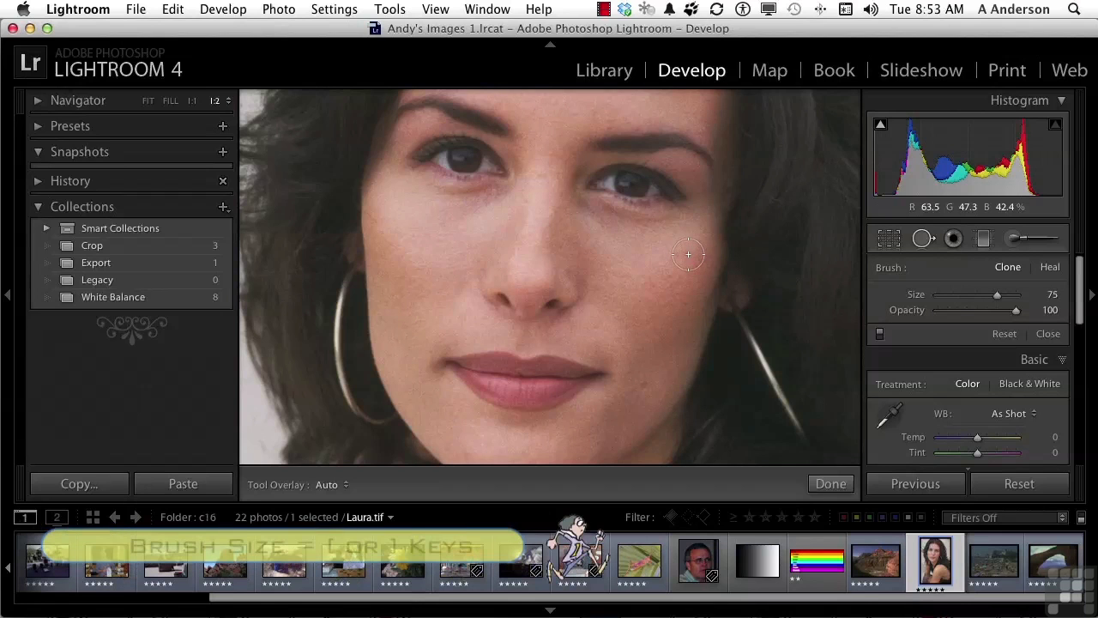
pyautogui.press('[')
pyautogui.press('[')
pyautogui.press('[')
pyautogui.press('[')
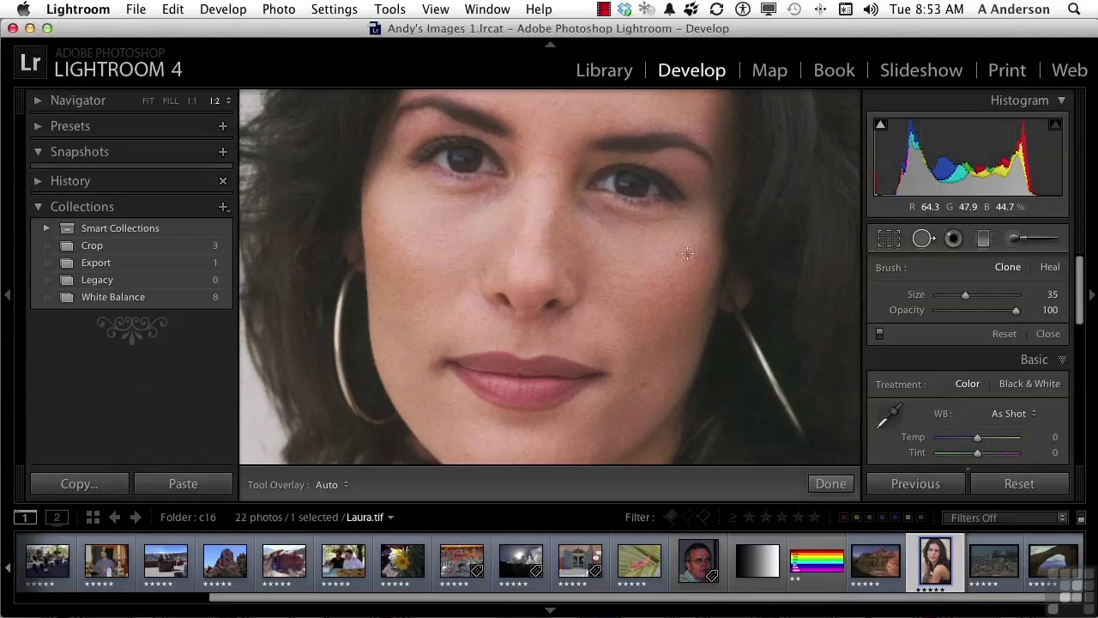
pyautogui.click(687, 254)
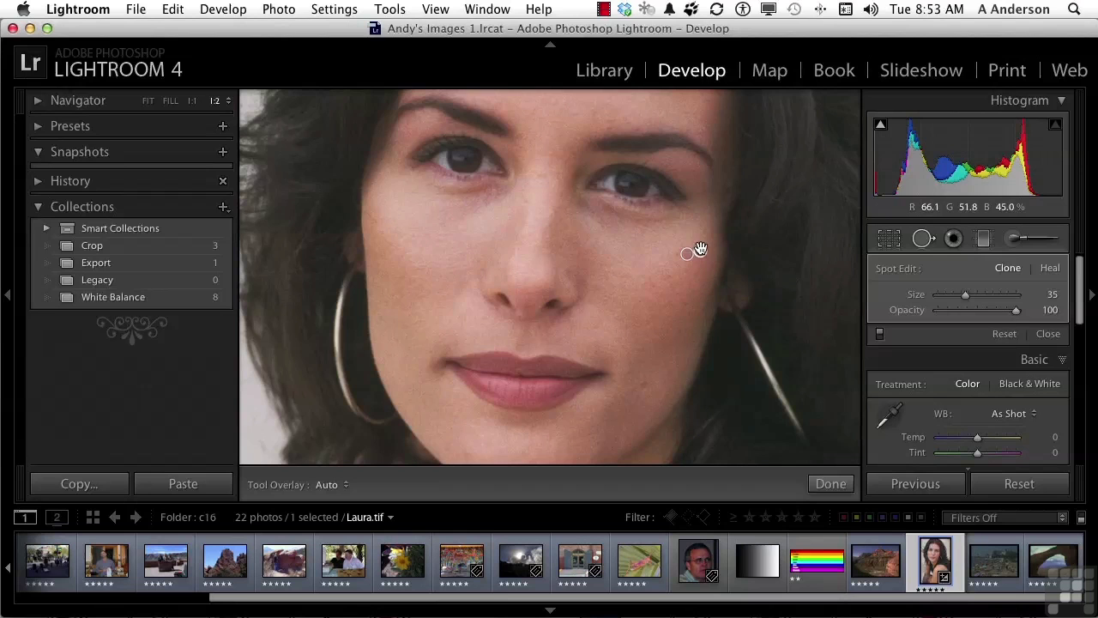
# - Move the cheek clone spot's source to the left cheek beside the nose
pyautogui.moveTo(701, 249); pyautogui.dragTo(461, 233)
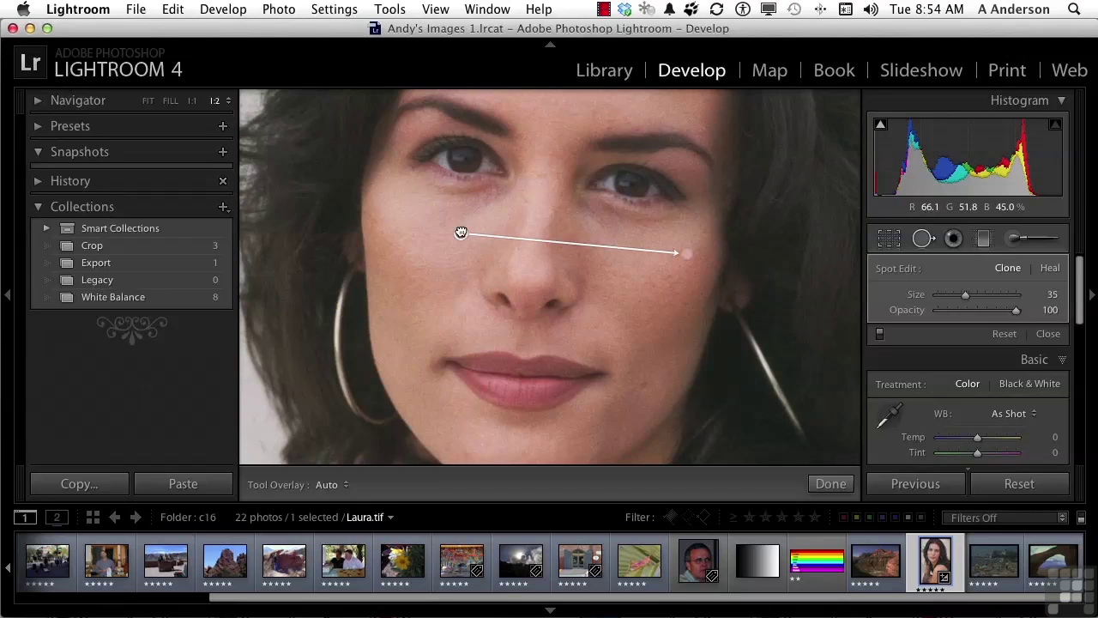
pyautogui.moveTo(460, 232); pyautogui.dragTo(461, 230)
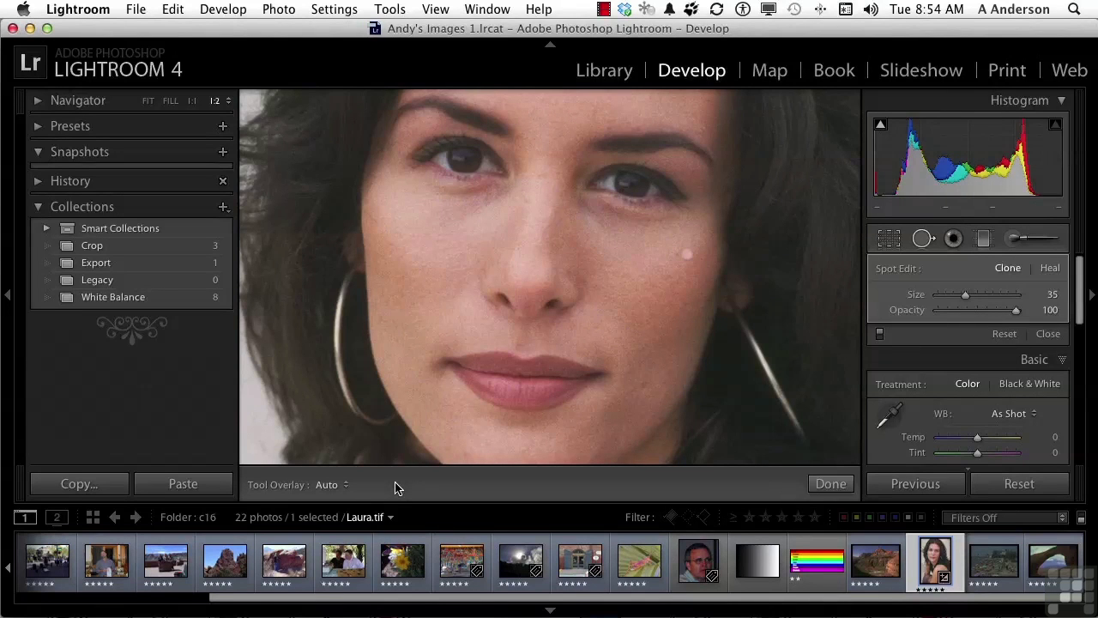
# - Keep Tool Overlay on Auto and delete the cheek clone spot
pyautogui.click(319, 489)
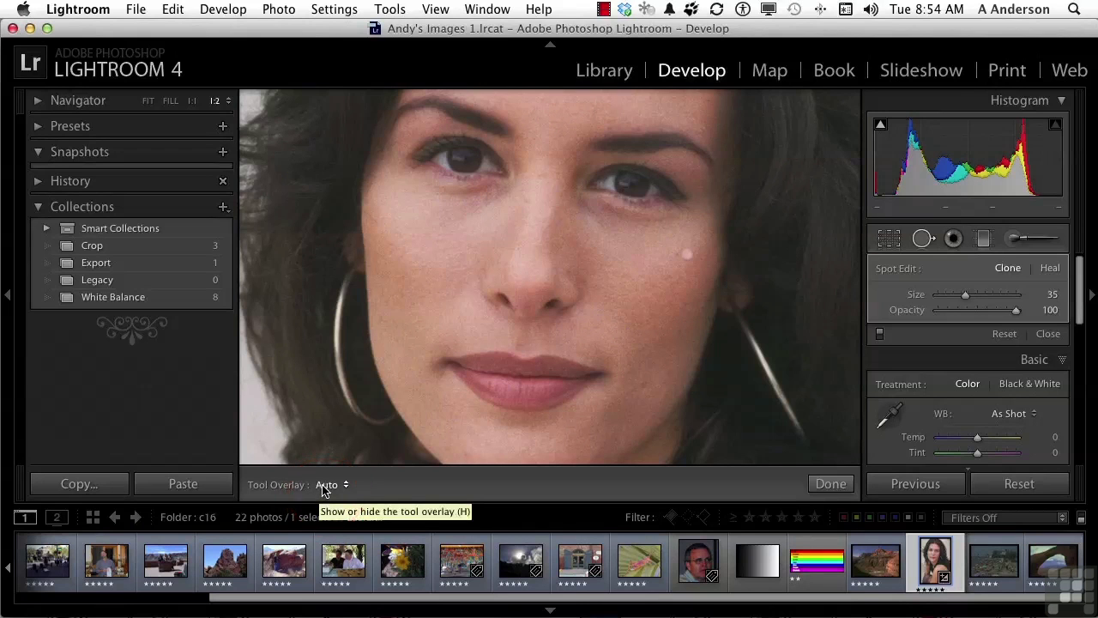
pyautogui.moveTo(445, 412)
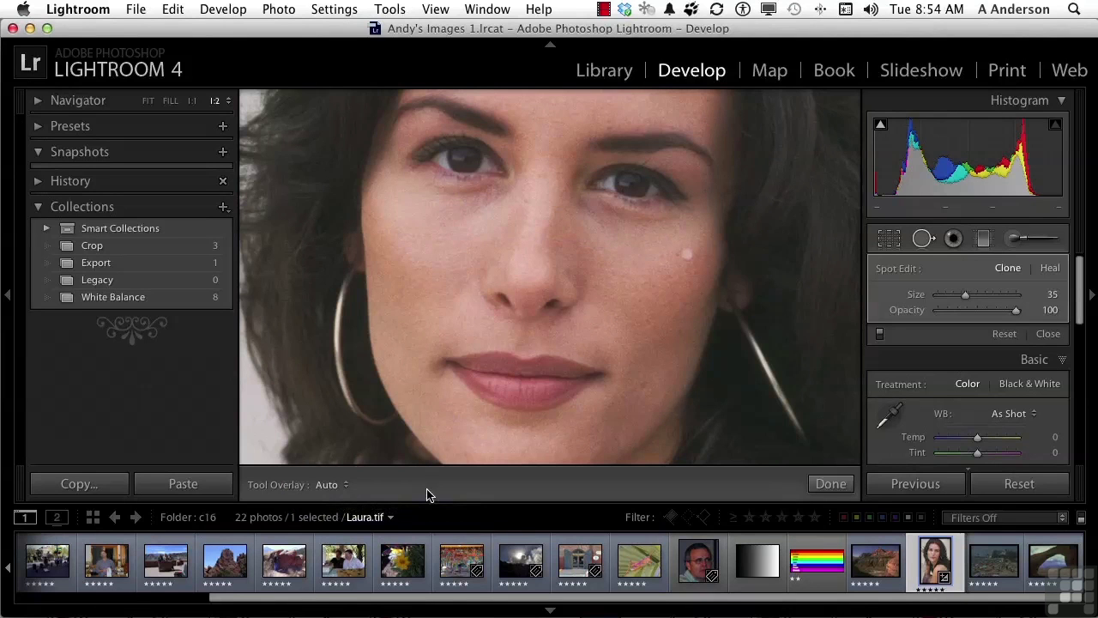
pyautogui.click(336, 485)
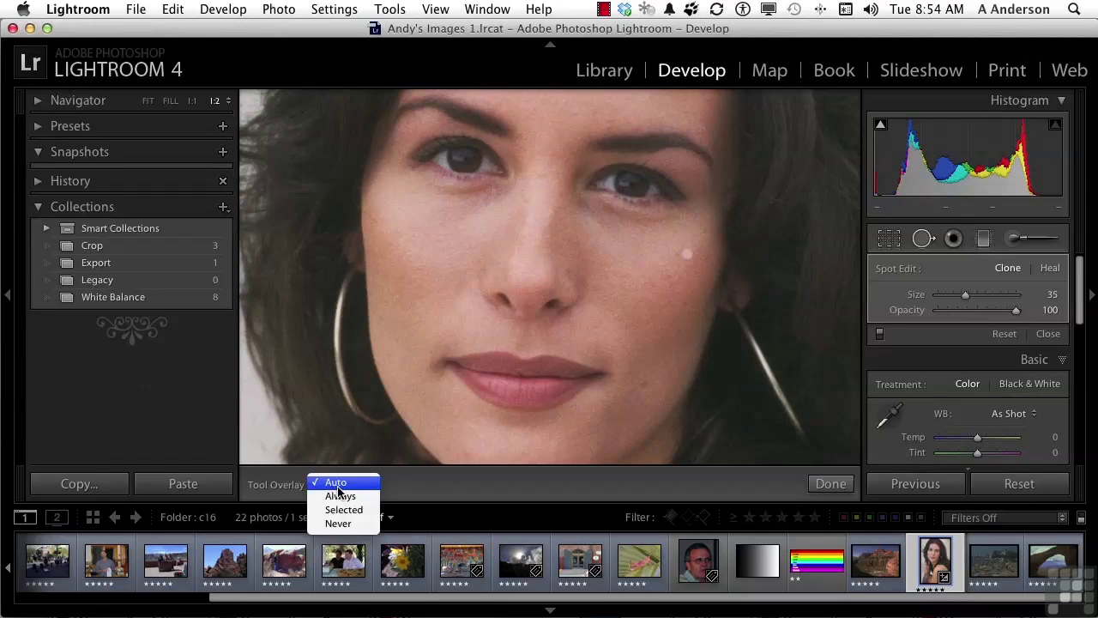
pyautogui.click(660, 358)
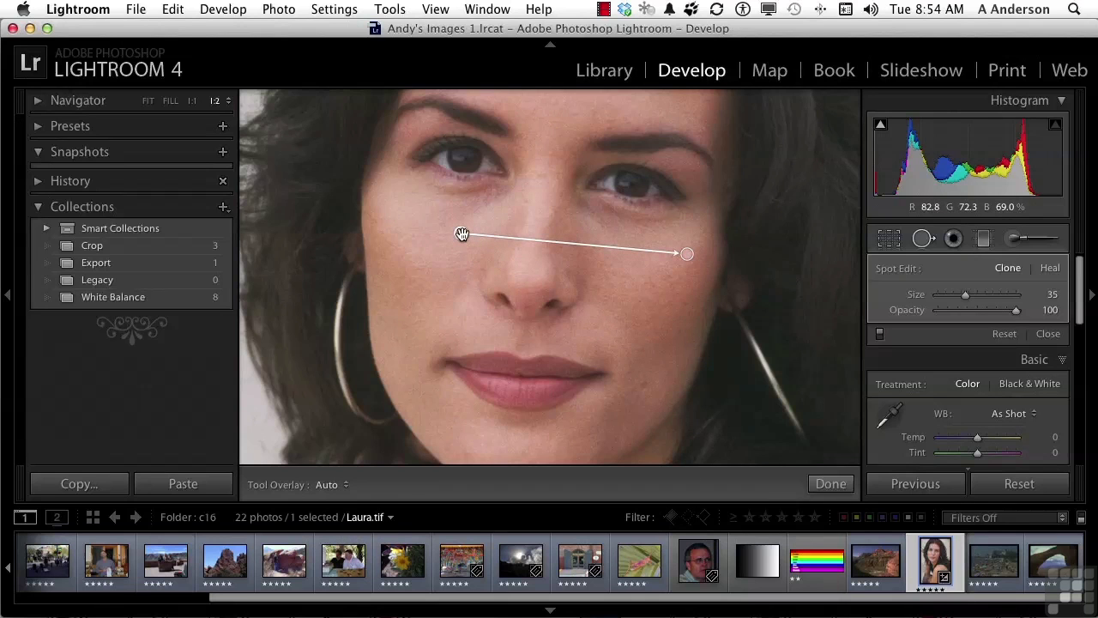
pyautogui.press('Delete')
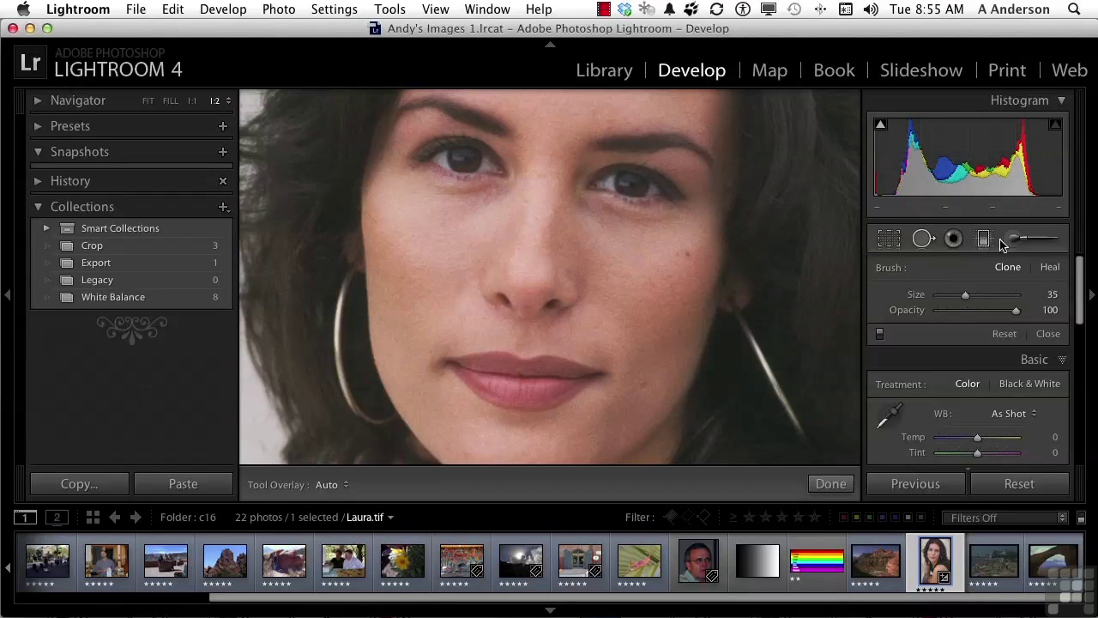
# - Place a Heal spot on the cheek blemish, sampling skin from the left cheek
pyautogui.click(1049, 267)
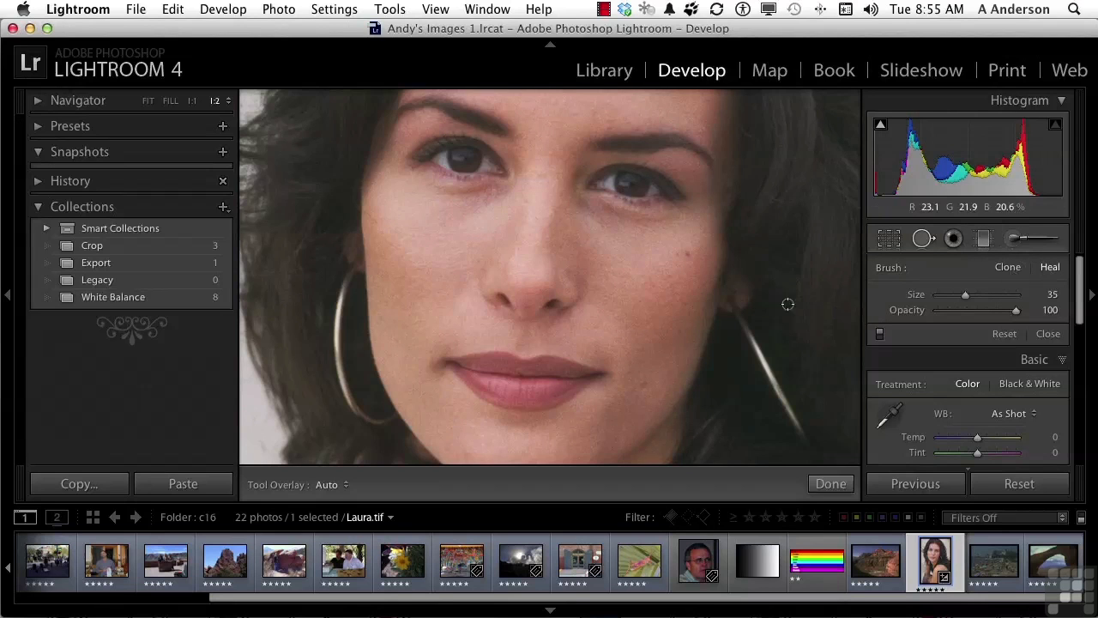
pyautogui.click(687, 254)
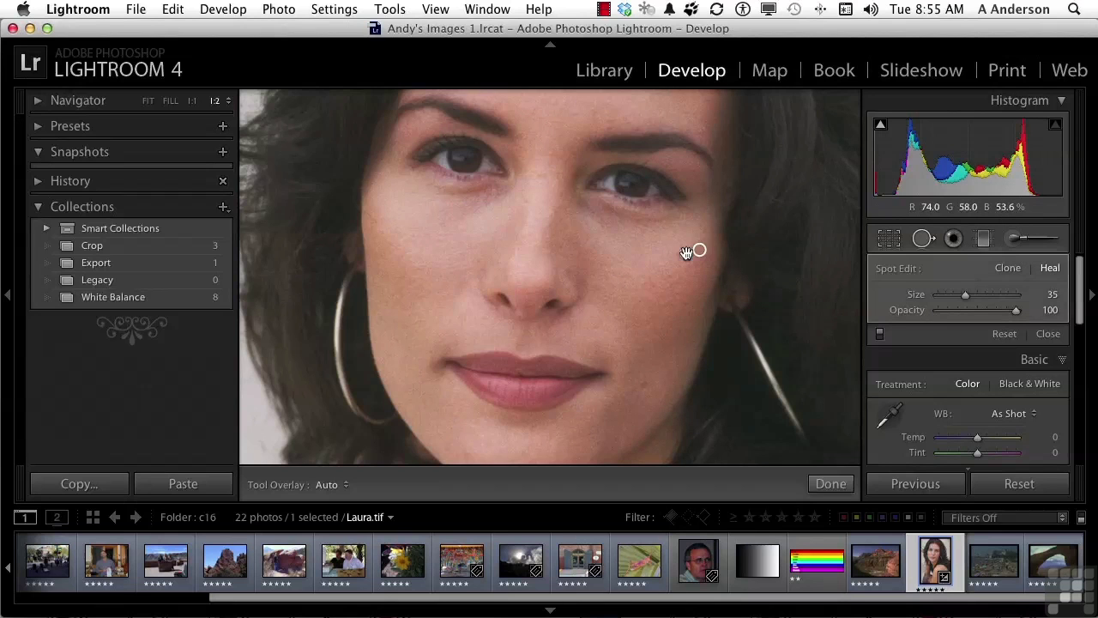
pyautogui.moveTo(696, 249)
pyautogui.mouseDown()
pyautogui.moveTo(700, 276)
pyautogui.moveTo(601, 284)
pyautogui.moveTo(443, 220)
pyautogui.moveTo(444, 234)
pyautogui.mouseUp()
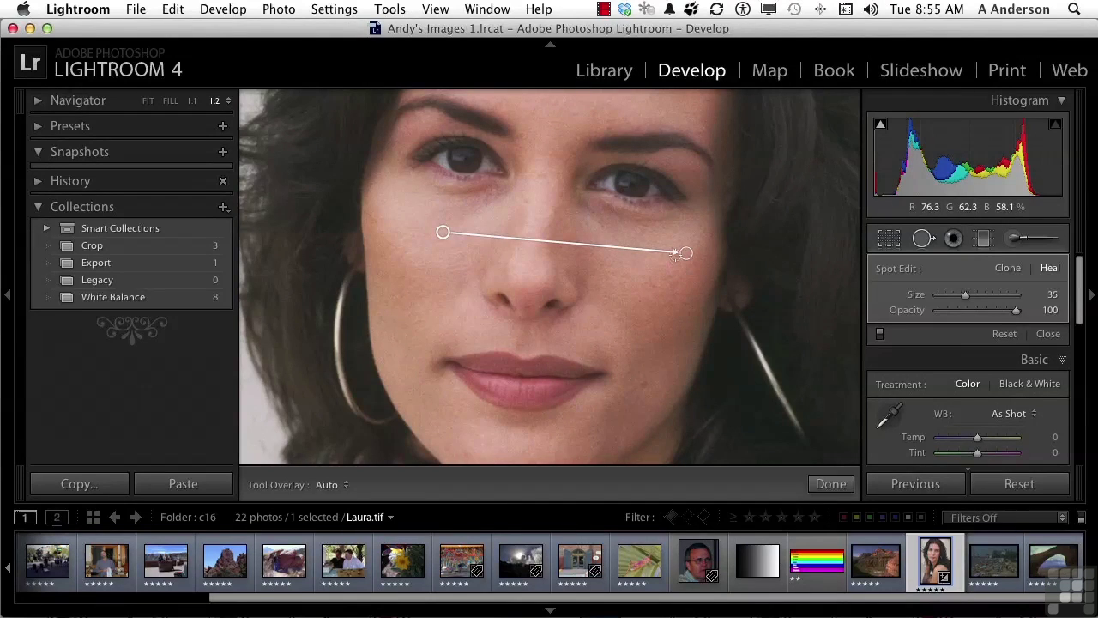
# - Heal the mark right of the mouth, pulling its source up to the left cheek
pyautogui.press('Delete')
pyautogui.moveTo(661, 265); pyautogui.dragTo(471, 239)
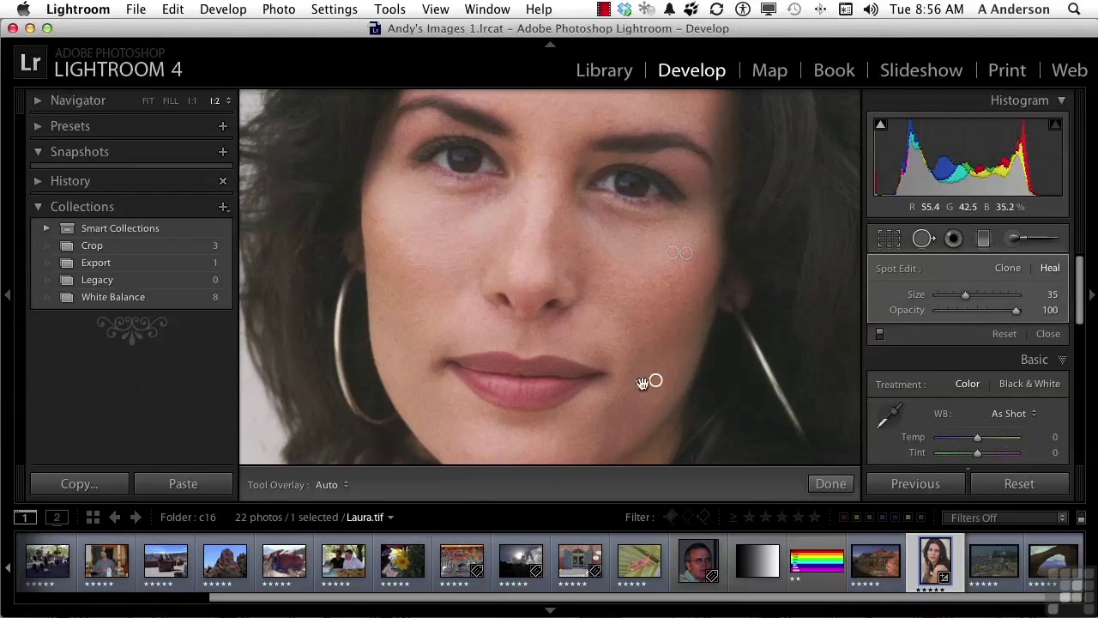
pyautogui.moveTo(650, 380)
pyautogui.mouseDown()
pyautogui.moveTo(680, 351)
pyautogui.moveTo(656, 342)
pyautogui.moveTo(625, 355)
pyautogui.moveTo(486, 286)
pyautogui.moveTo(454, 232)
pyautogui.moveTo(447, 289)
pyautogui.moveTo(433, 271)
pyautogui.mouseUp()
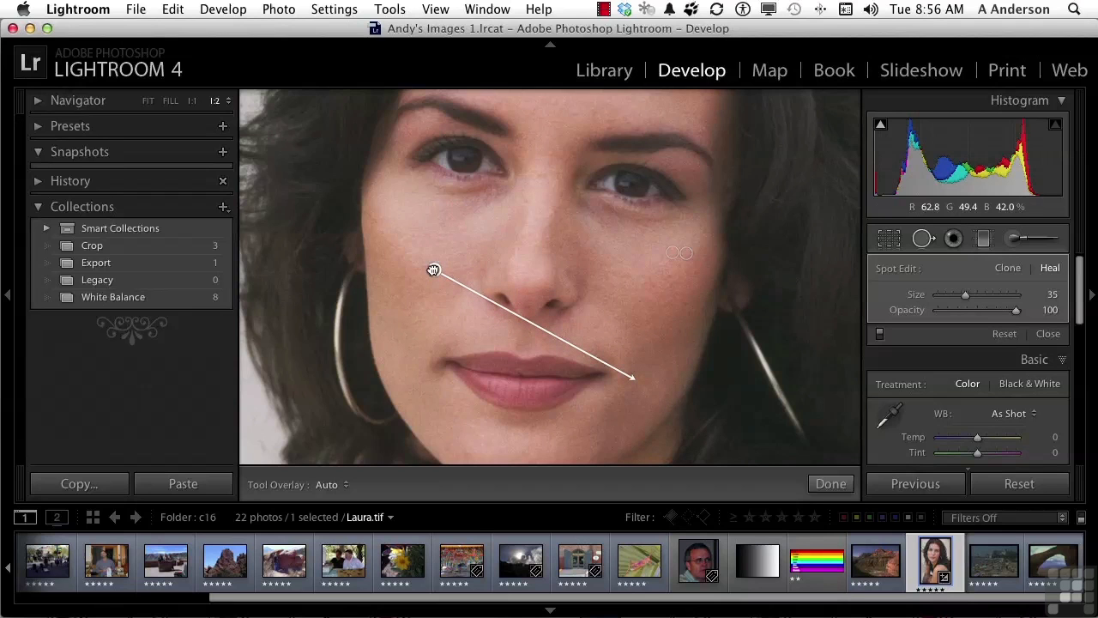
# - Settle the source, enlarge the mouth heal spot to size 48, and try its Opacity slider
pyautogui.moveTo(433, 271); pyautogui.dragTo(432, 269)
pyautogui.moveTo(649, 388)
pyautogui.mouseDown()
pyautogui.moveTo(662, 404)
pyautogui.moveTo(651, 391)
pyautogui.mouseUp()
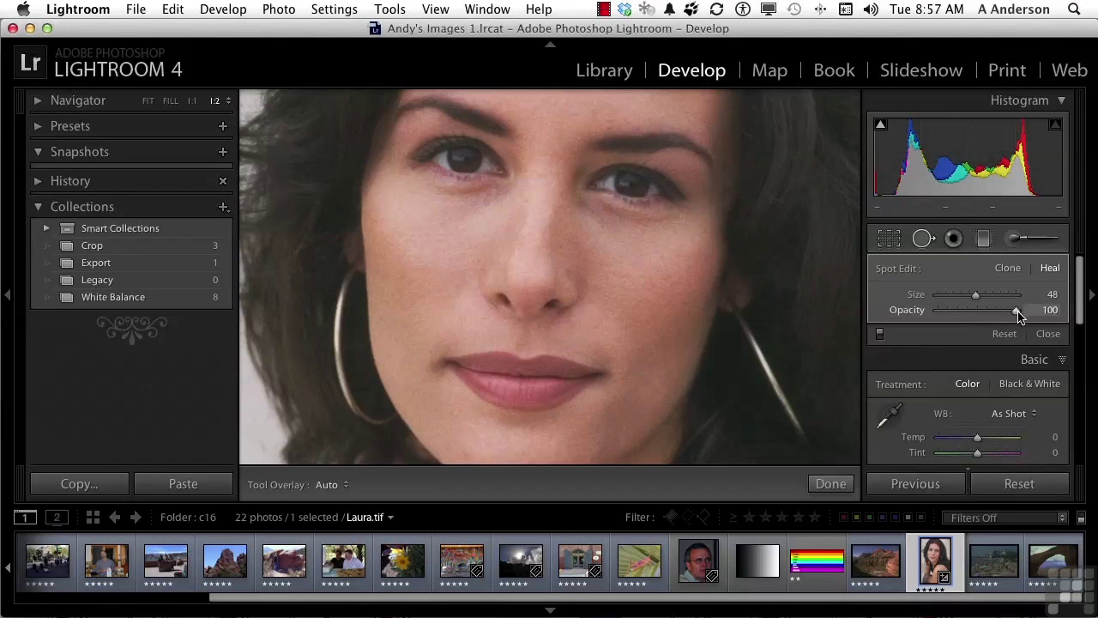
pyautogui.click(643, 382)
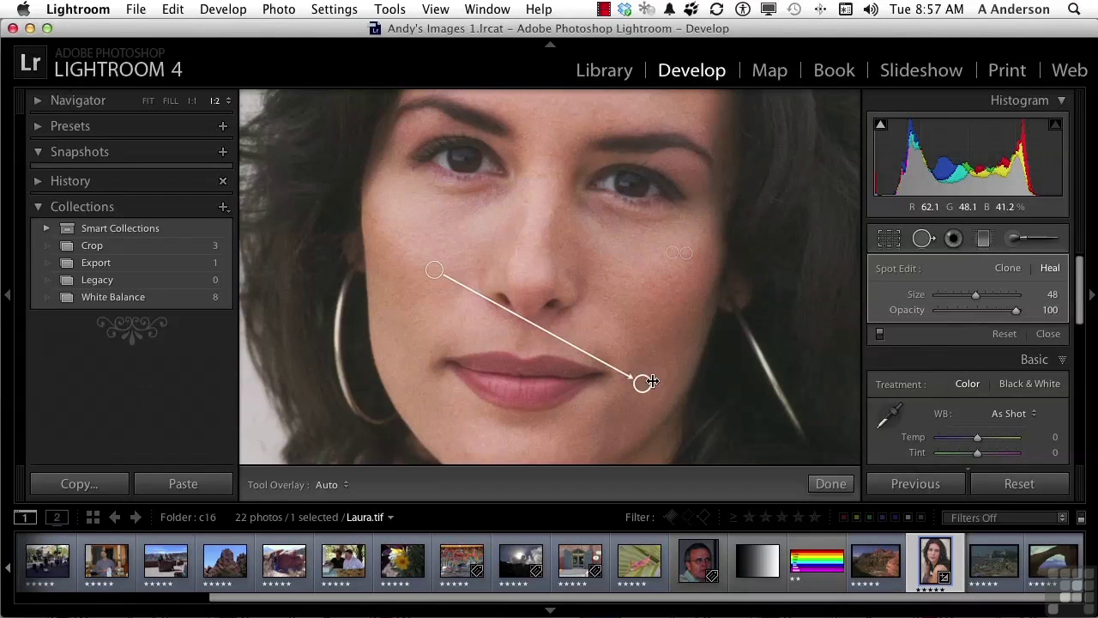
pyautogui.moveTo(1016, 314)
pyautogui.mouseDown()
pyautogui.moveTo(912, 306)
pyautogui.moveTo(1034, 317)
pyautogui.mouseUp()
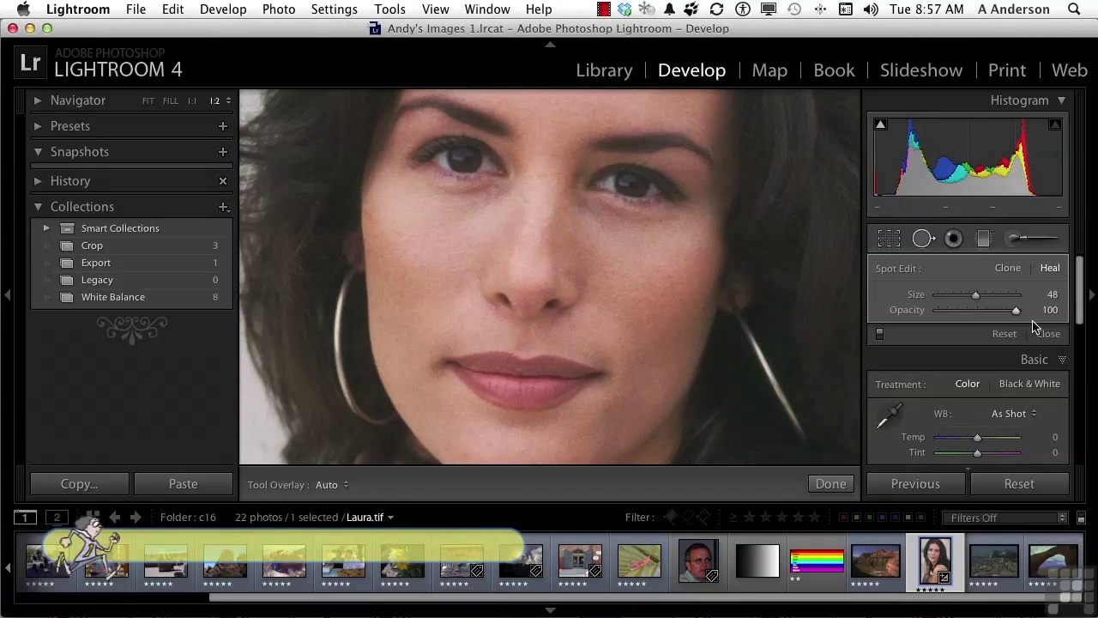
pyautogui.press('\\')
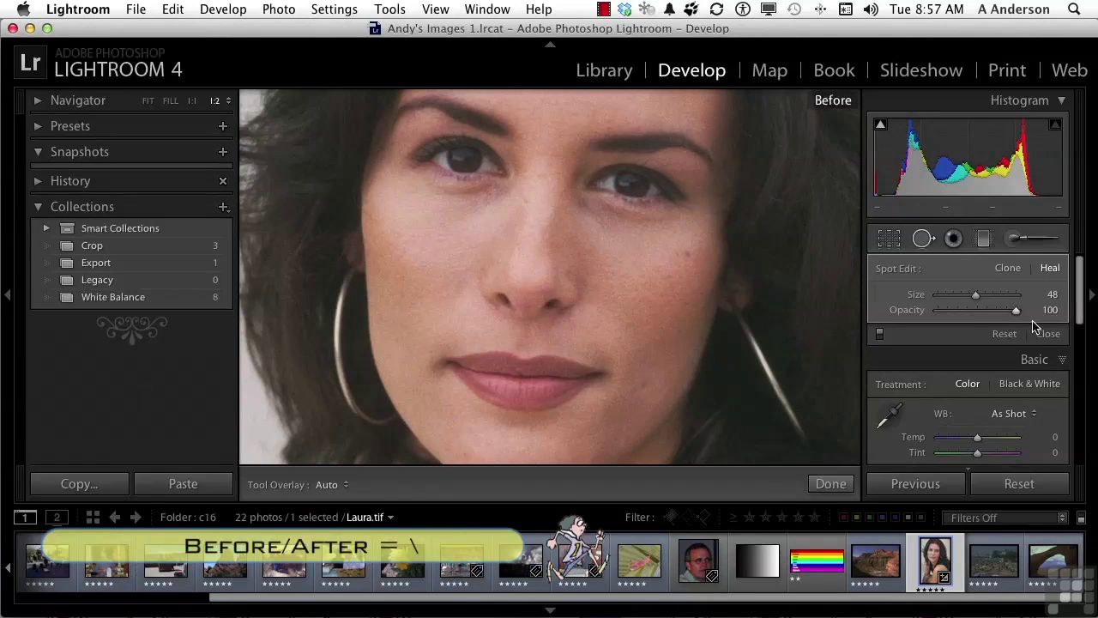
pyautogui.press('\\')
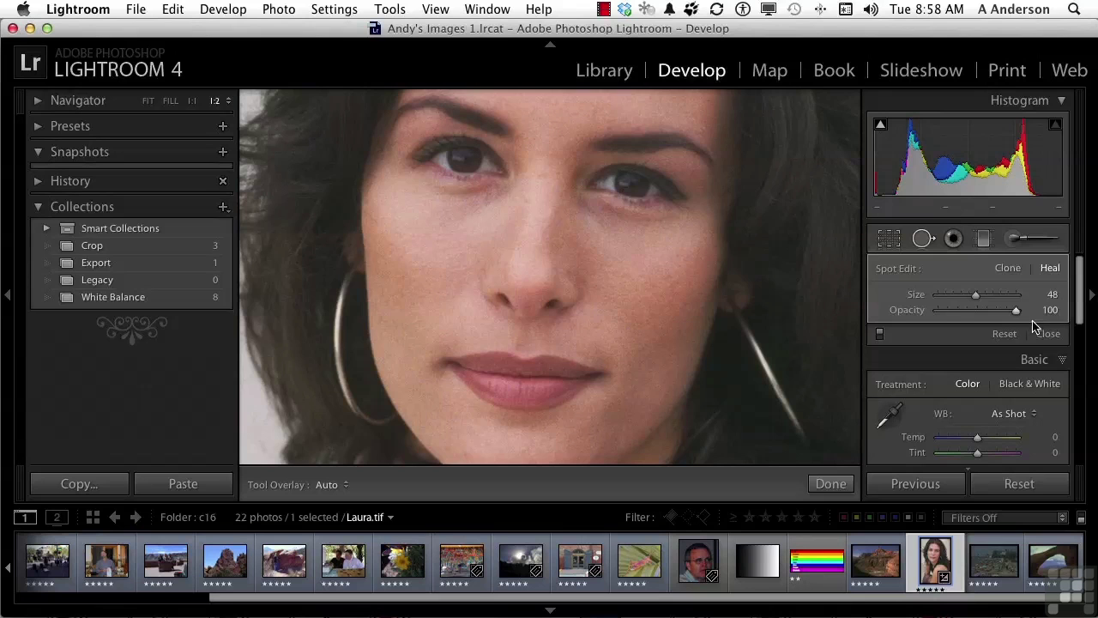
# - Toggle the spot-removal corrections off and on to compare, then heal another blemish
pyautogui.click(881, 334)
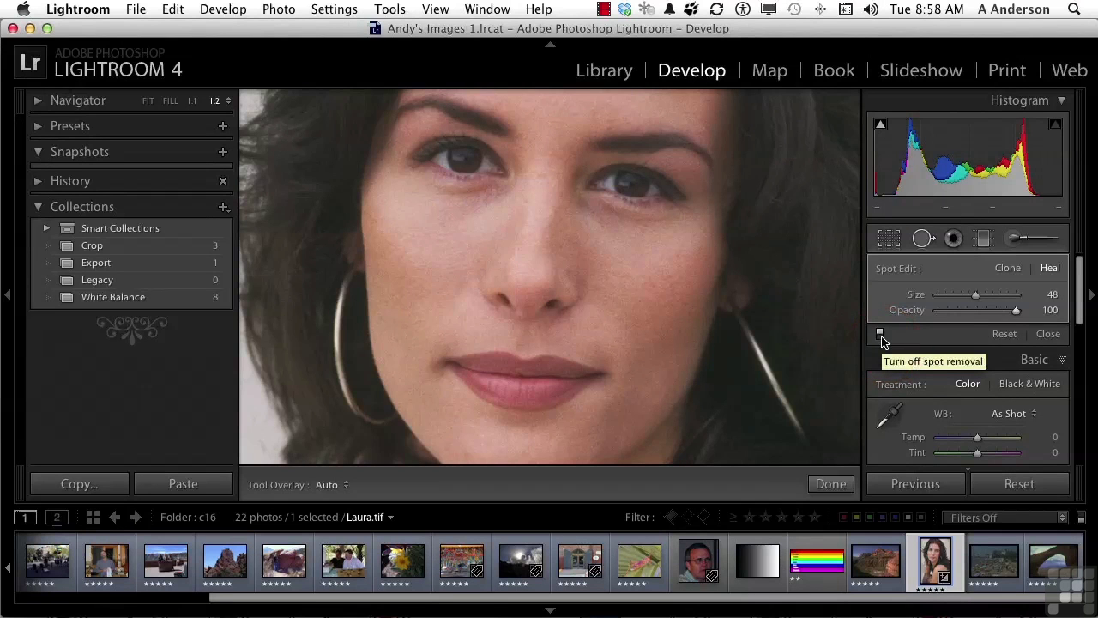
pyautogui.click(881, 334)
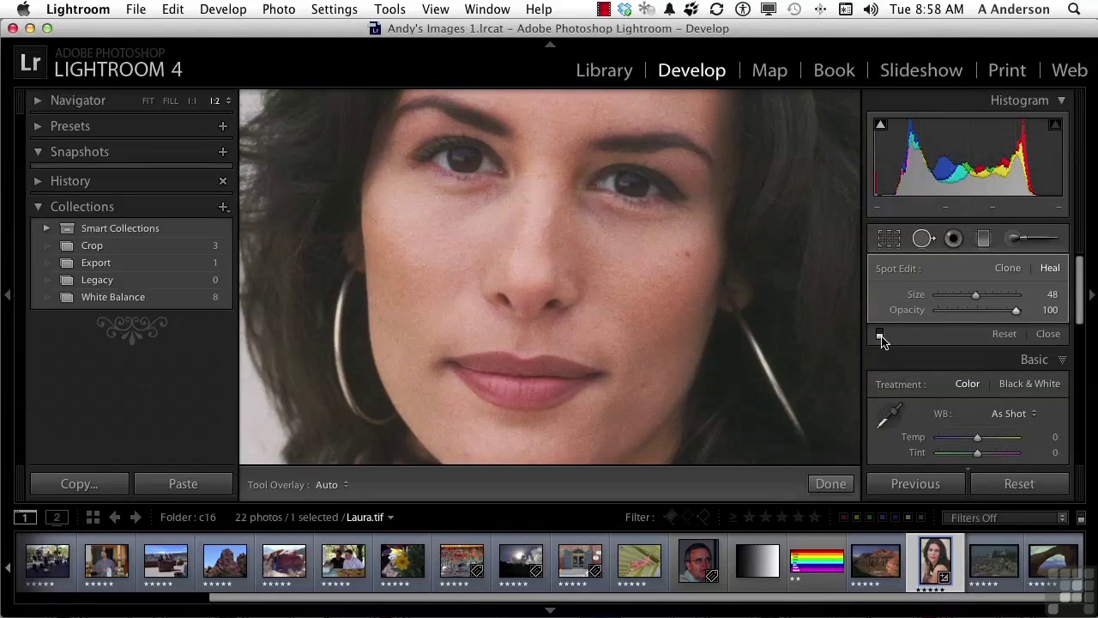
pyautogui.click(880, 334)
pyautogui.click(642, 383)
# - Exit Spot Removal and pan the photo to bring the moon-tattooed shoulder into view
pyautogui.press('q')
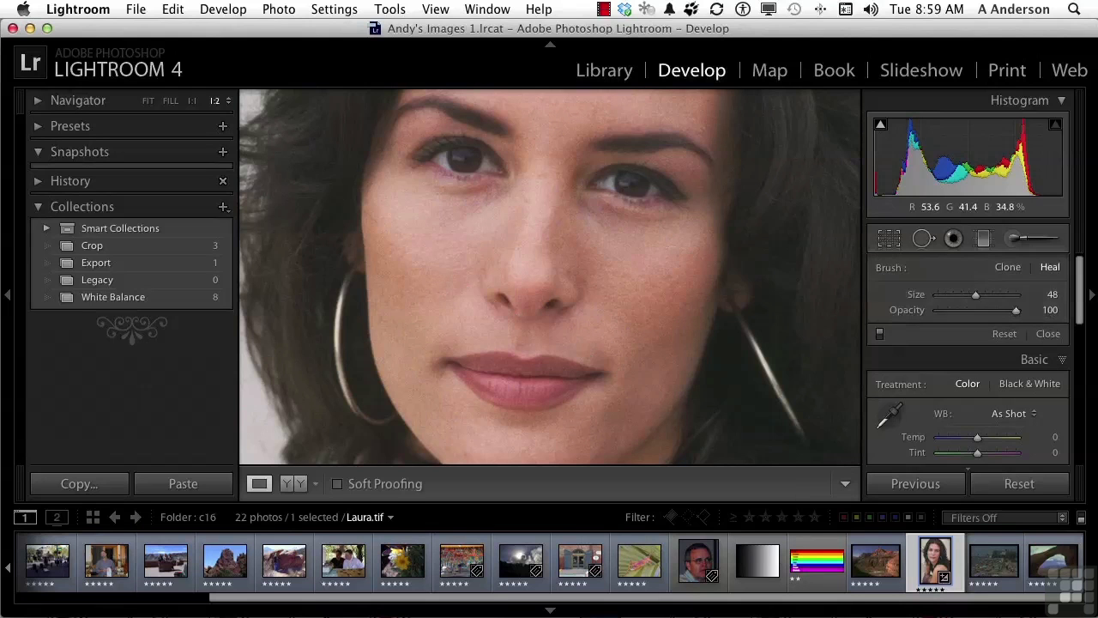
pyautogui.moveTo(678, 339); pyautogui.dragTo(581, 197)
pyautogui.moveTo(647, 396); pyautogui.dragTo(472, 190)
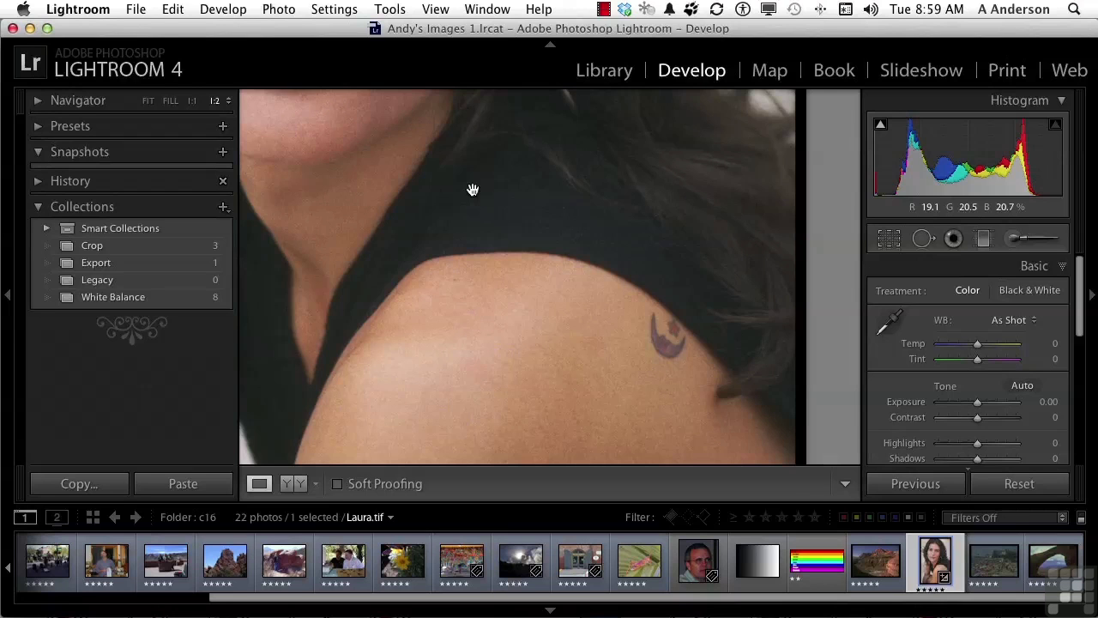
# - Heal the moon tattoo with a size-77 Heal brush, sampling clean skin from its upper left
pyautogui.press('q')
pyautogui.click(1051, 271)
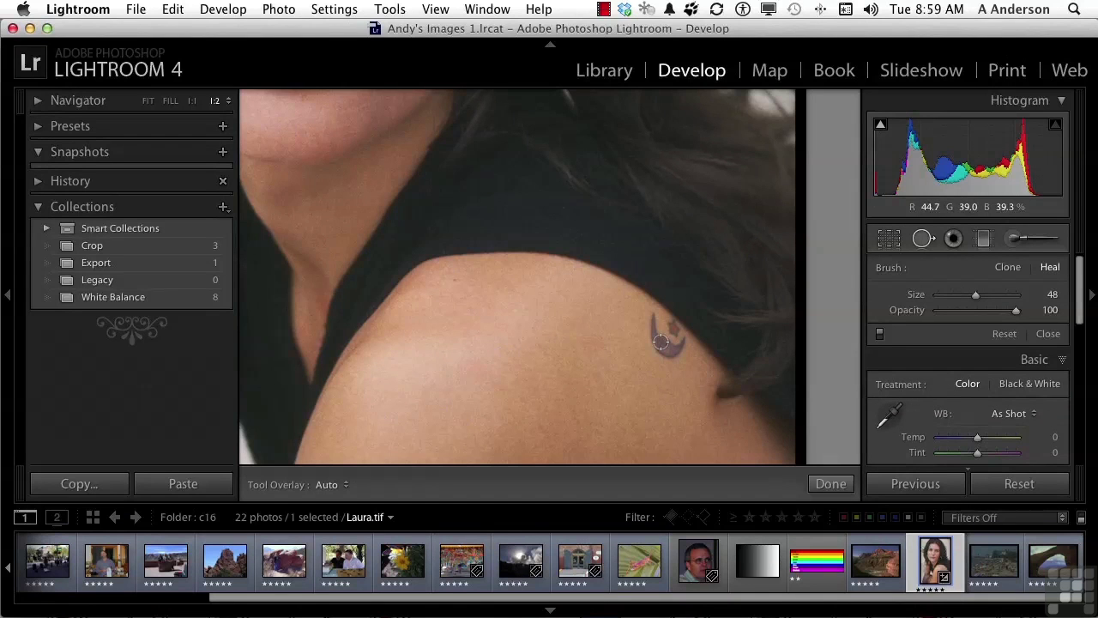
pyautogui.scroll(6, 661, 342)
pyautogui.click(661, 339)
pyautogui.moveTo(598, 279)
pyautogui.mouseDown()
pyautogui.moveTo(556, 298)
pyautogui.moveTo(623, 301)
pyautogui.moveTo(695, 372)
pyautogui.moveTo(595, 402)
pyautogui.moveTo(532, 398)
pyautogui.mouseUp()
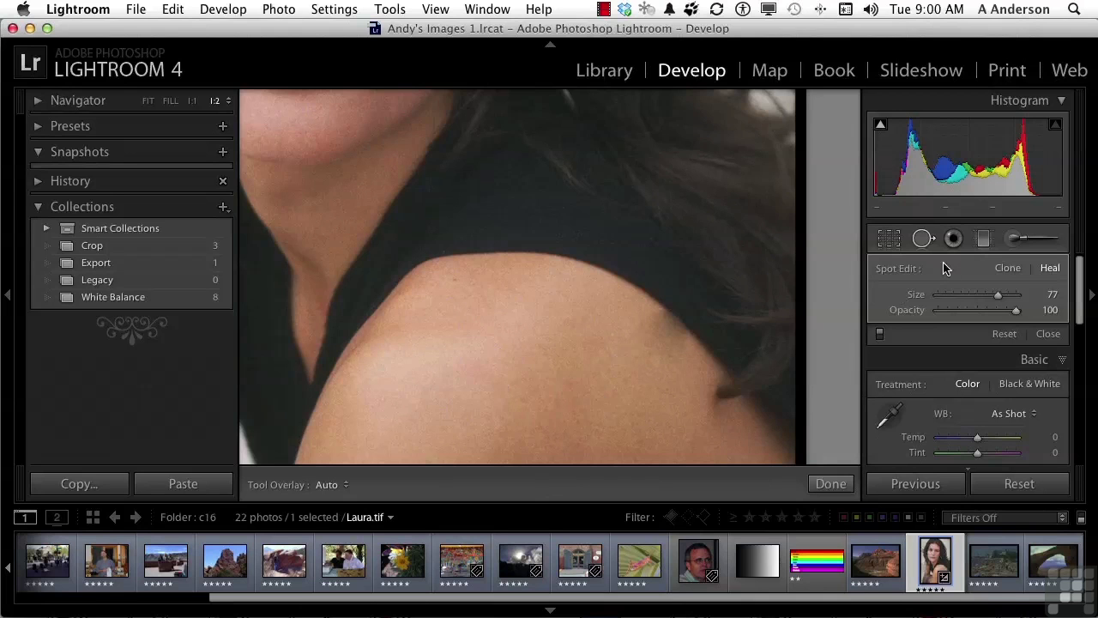
# - Switch the tattoo spot to Clone, discard it, and reduce the brush size to 76
pyautogui.click(1006, 268)
pyautogui.click(657, 339)
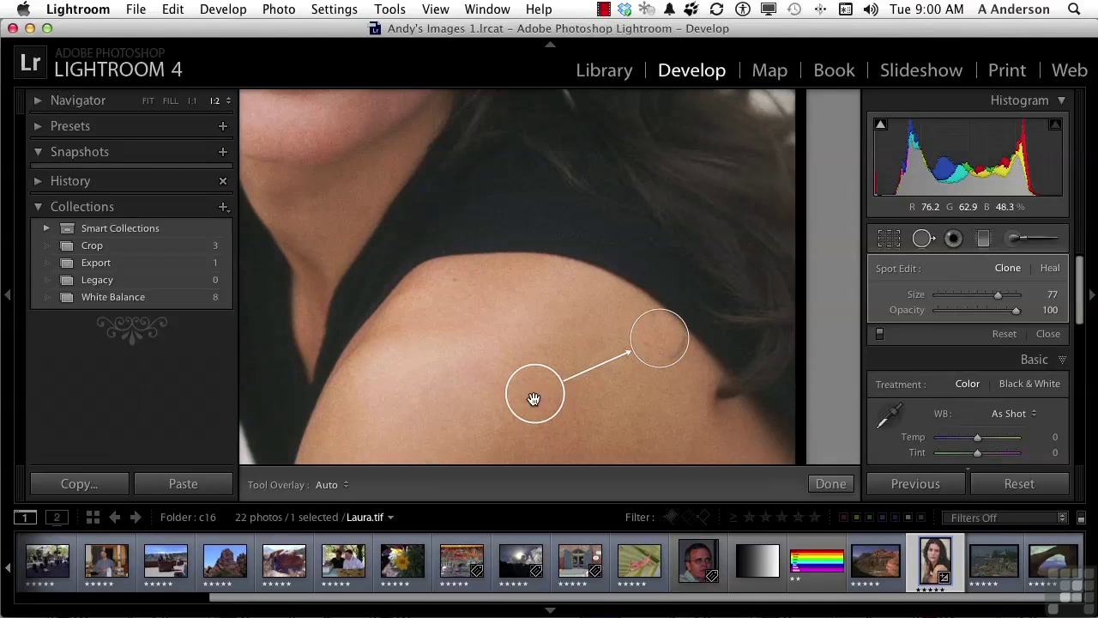
pyautogui.press('Escape')
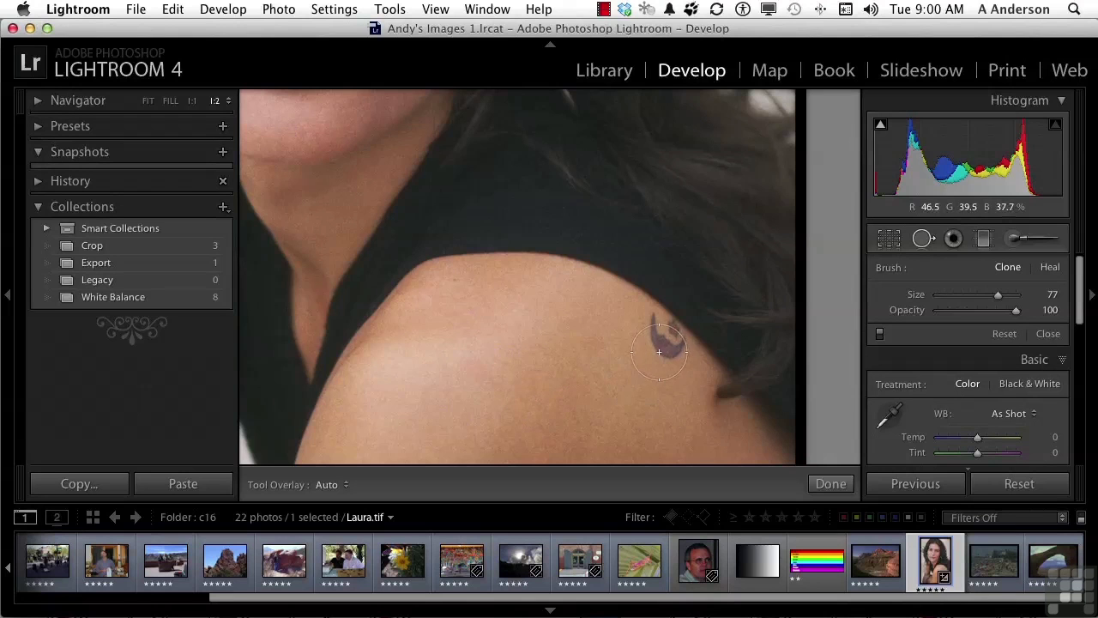
pyautogui.scroll(-3, 658, 344)
# - Place a clone spot on the tattoo, adjust its source and position, then delete it
pyautogui.click(664, 333)
pyautogui.moveTo(621, 293); pyautogui.dragTo(608, 377)
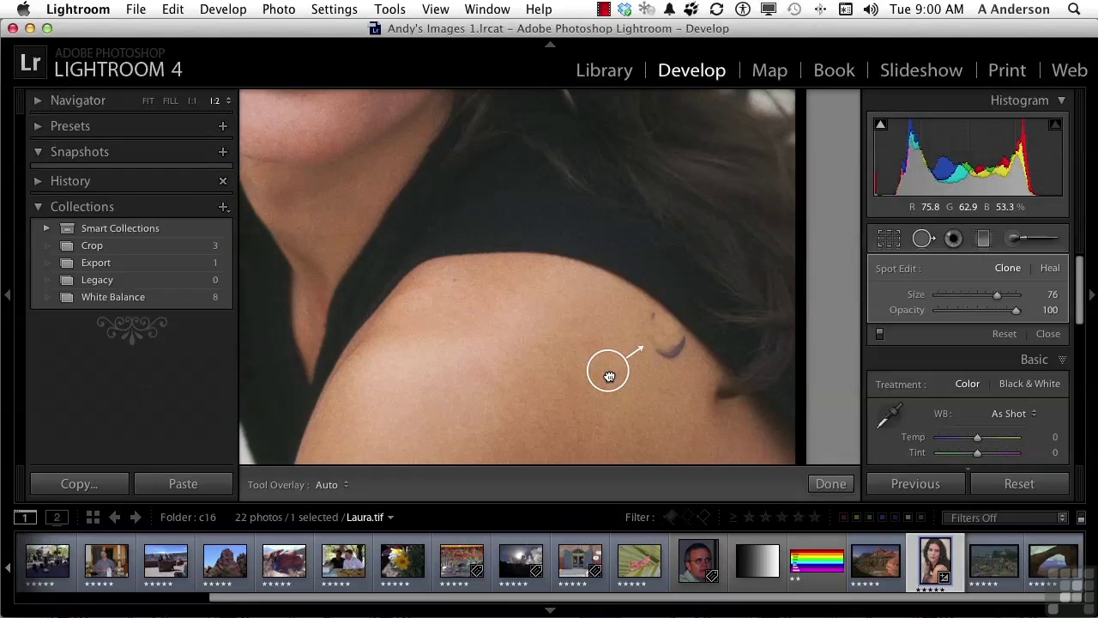
pyautogui.moveTo(609, 377)
pyautogui.mouseDown()
pyautogui.moveTo(711, 438)
pyautogui.moveTo(614, 371)
pyautogui.mouseUp()
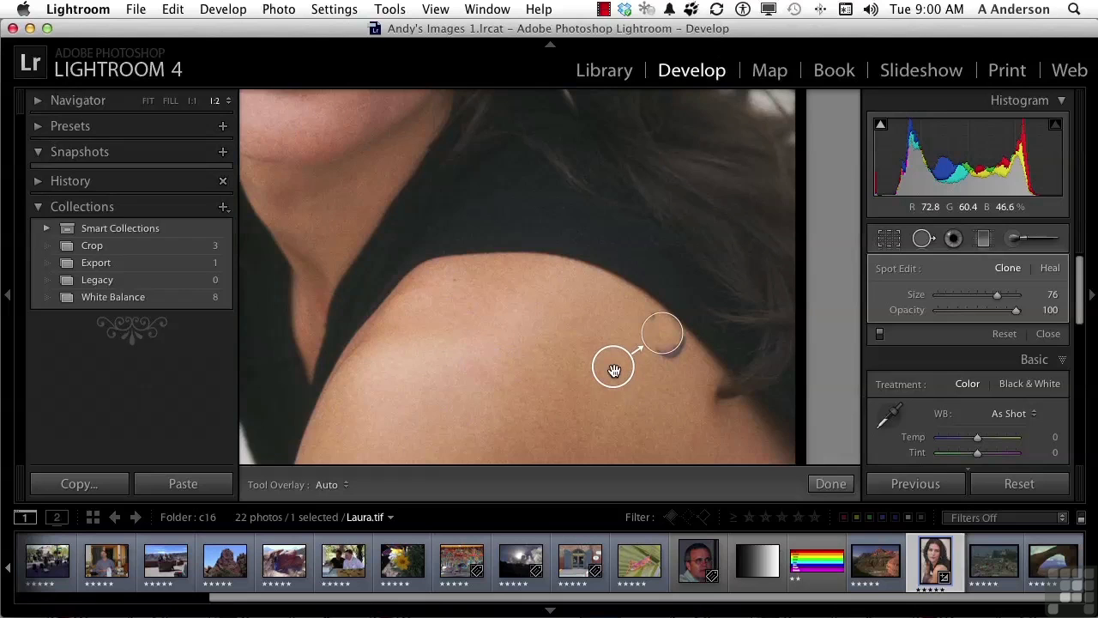
pyautogui.press('Delete')
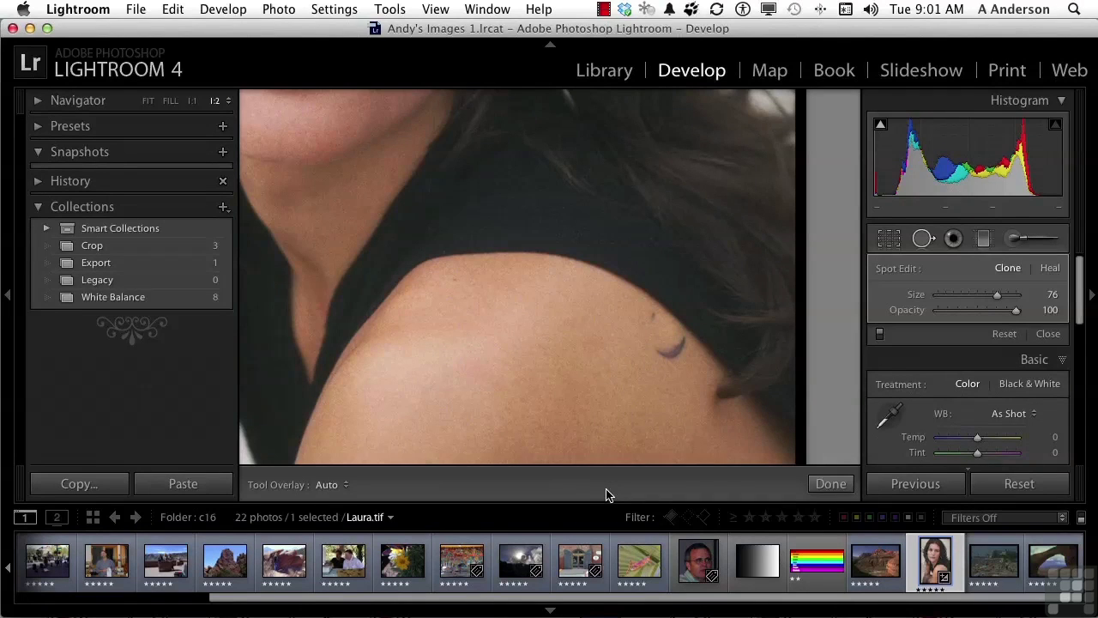
# - Add clone spots over the leftover crescent and lower shoulder, dragging spots and sources into place
pyautogui.click(613, 367)
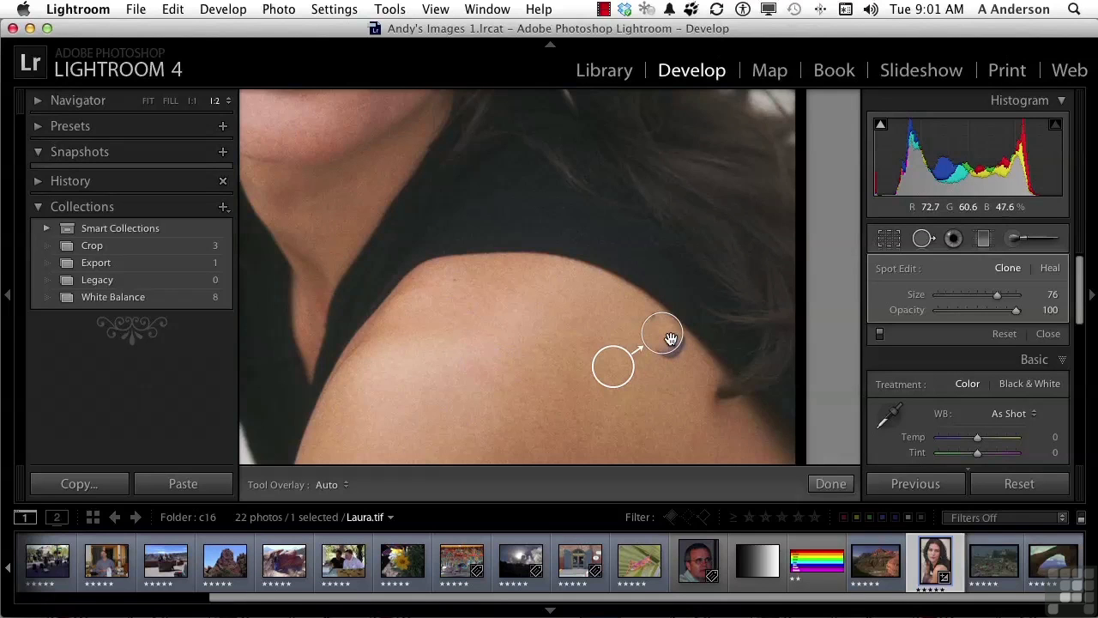
pyautogui.click(671, 389)
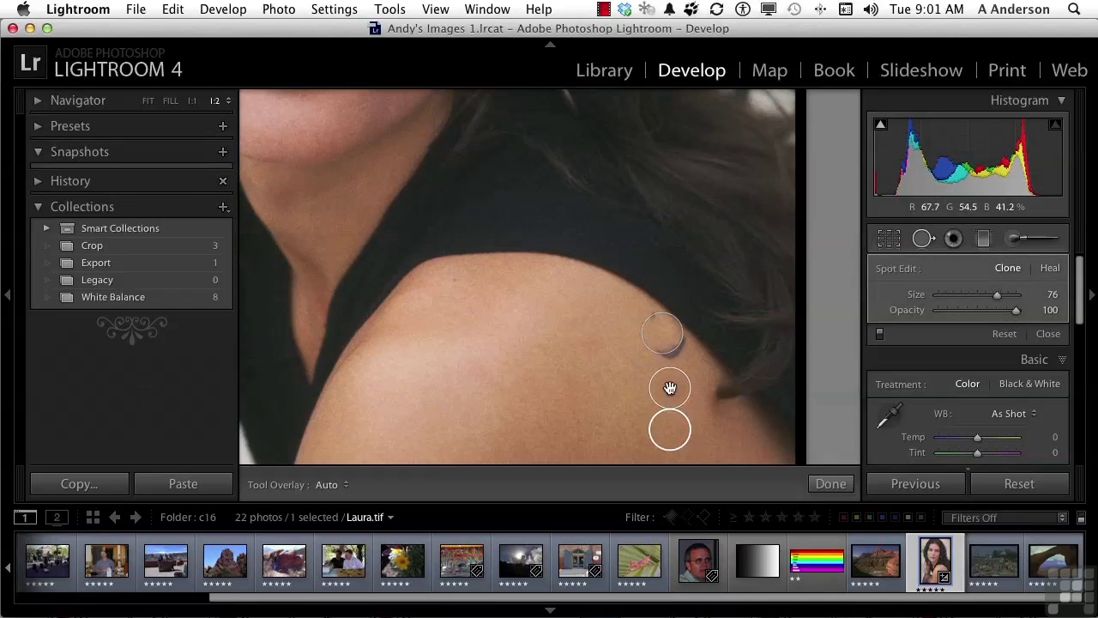
pyautogui.moveTo(670, 387); pyautogui.dragTo(671, 346)
pyautogui.moveTo(675, 429); pyautogui.dragTo(617, 401)
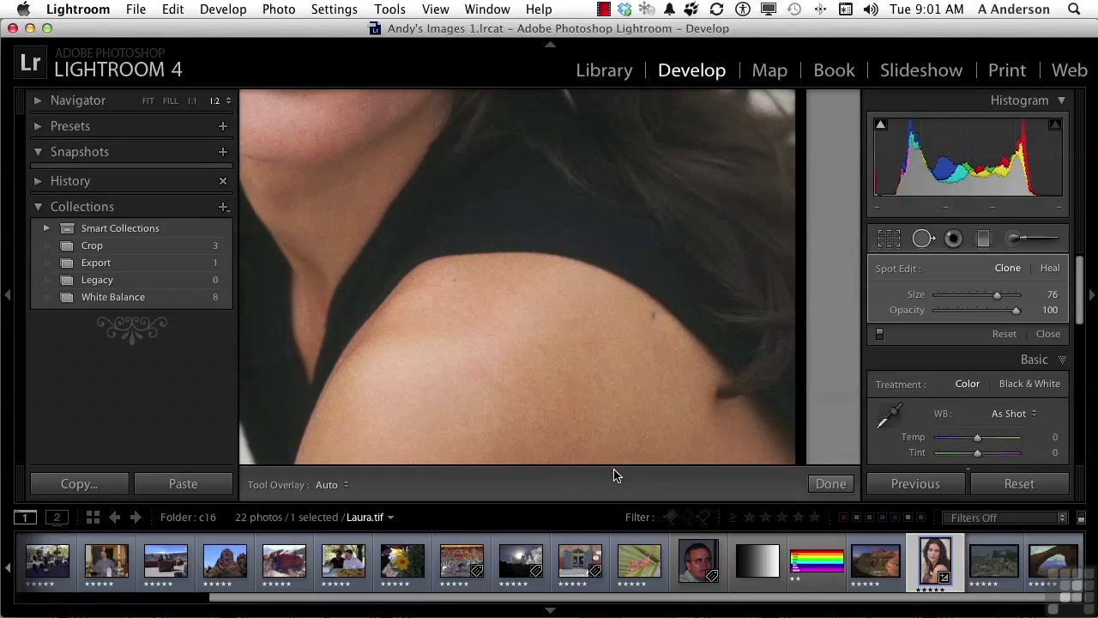
pyautogui.moveTo(650, 327); pyautogui.dragTo(652, 321)
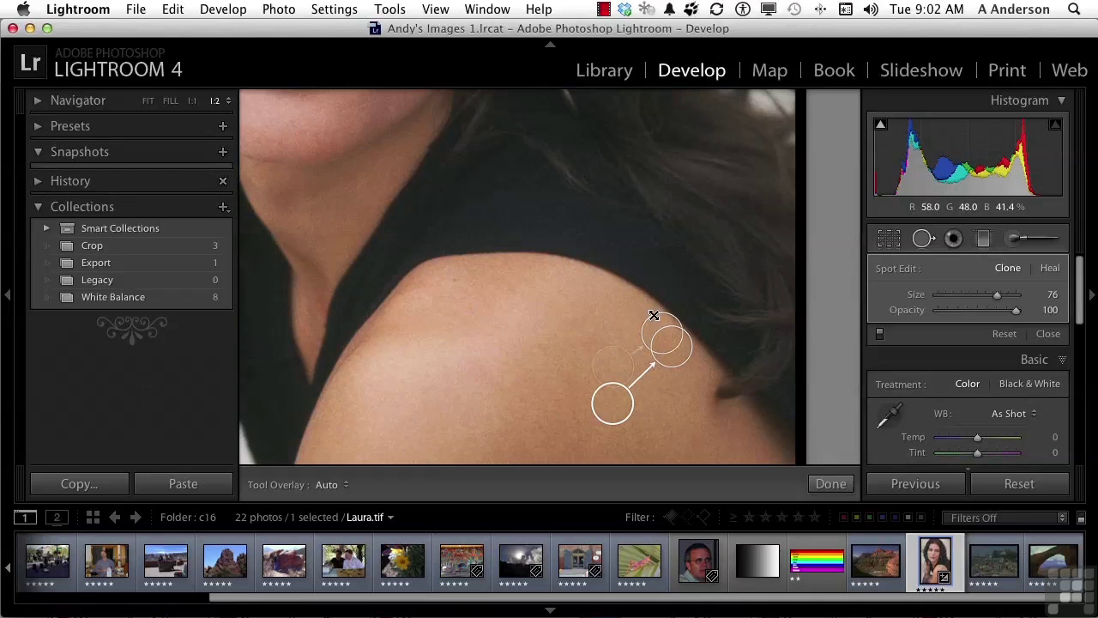
# - Select a shoulder clone spot, move its source right and nudge the spot down-left
pyautogui.press('Escape')
pyautogui.click(629, 308)
pyautogui.moveTo(629, 307); pyautogui.dragTo(648, 315)
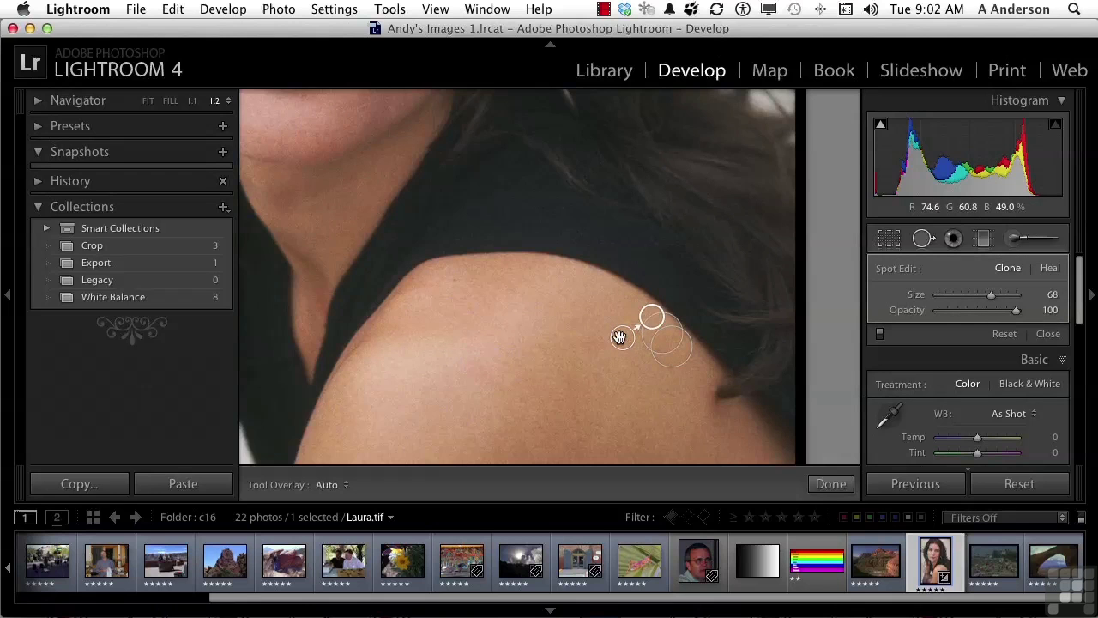
pyautogui.moveTo(620, 338); pyautogui.dragTo(610, 345)
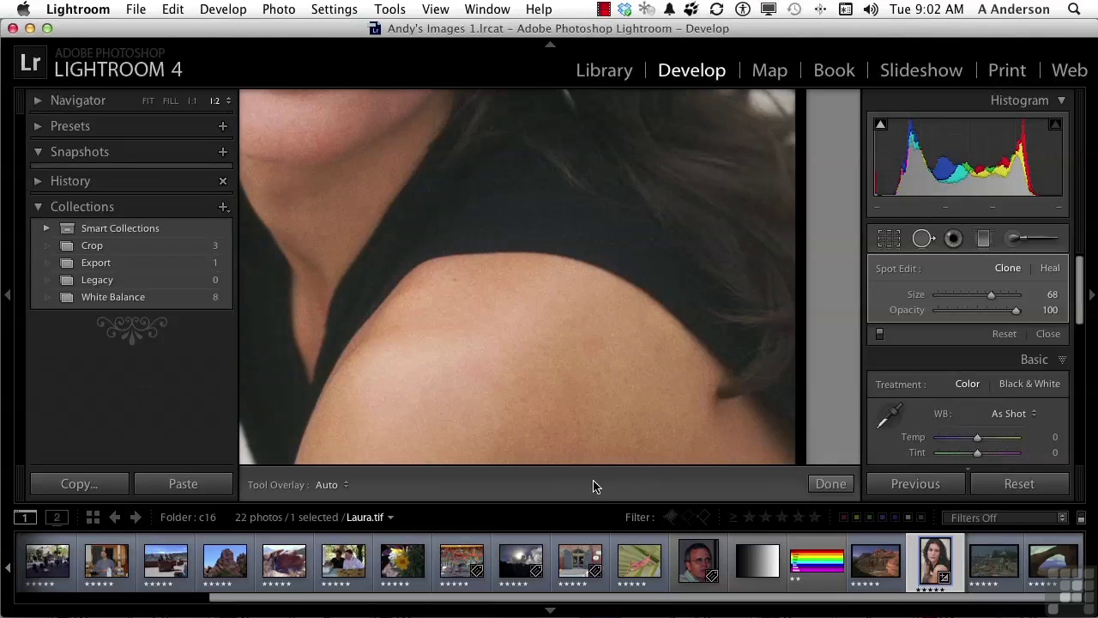
# - Exit Spot Removal, fit the full portrait to the screen, and toggle the Before view
pyautogui.press('q')
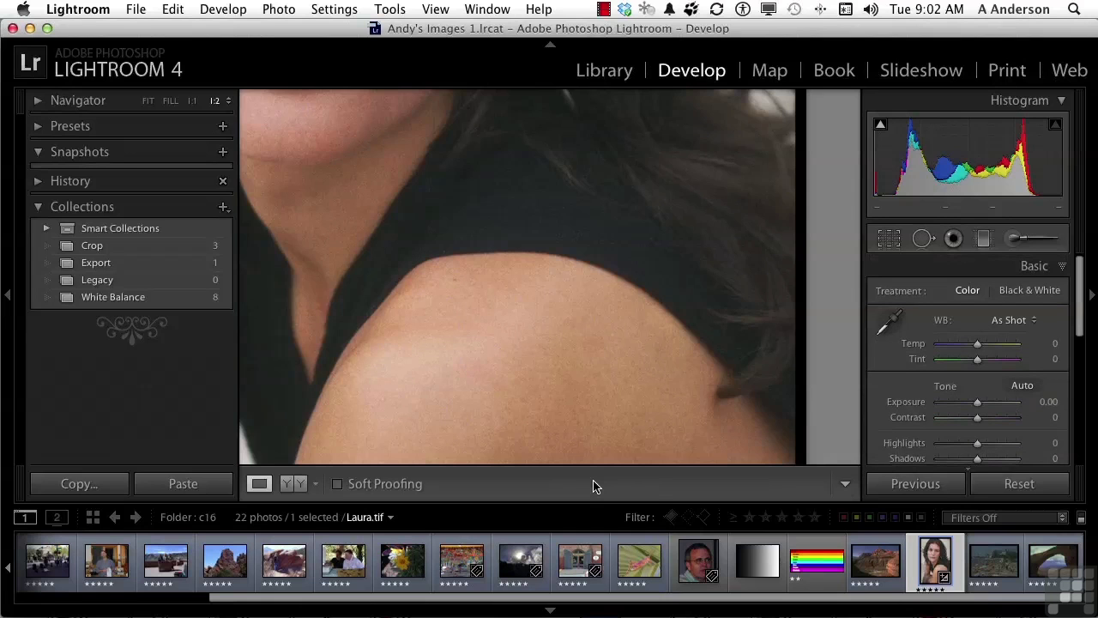
pyautogui.press('z')
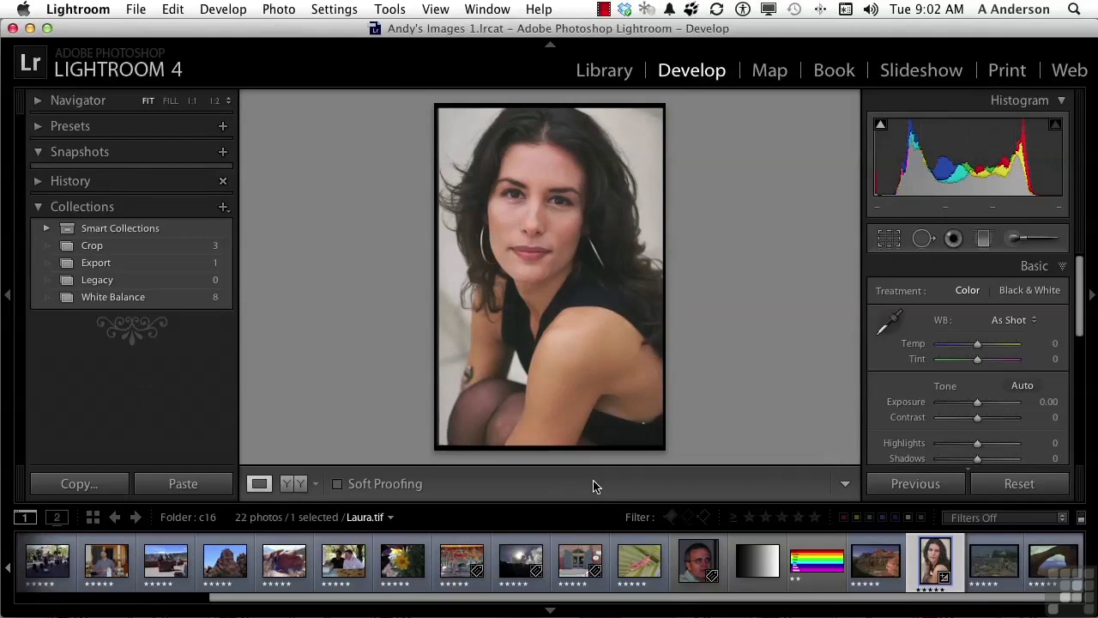
pyautogui.press('\\')
pyautogui.press('\\')
pyautogui.press('\\')
pyautogui.press('\\')
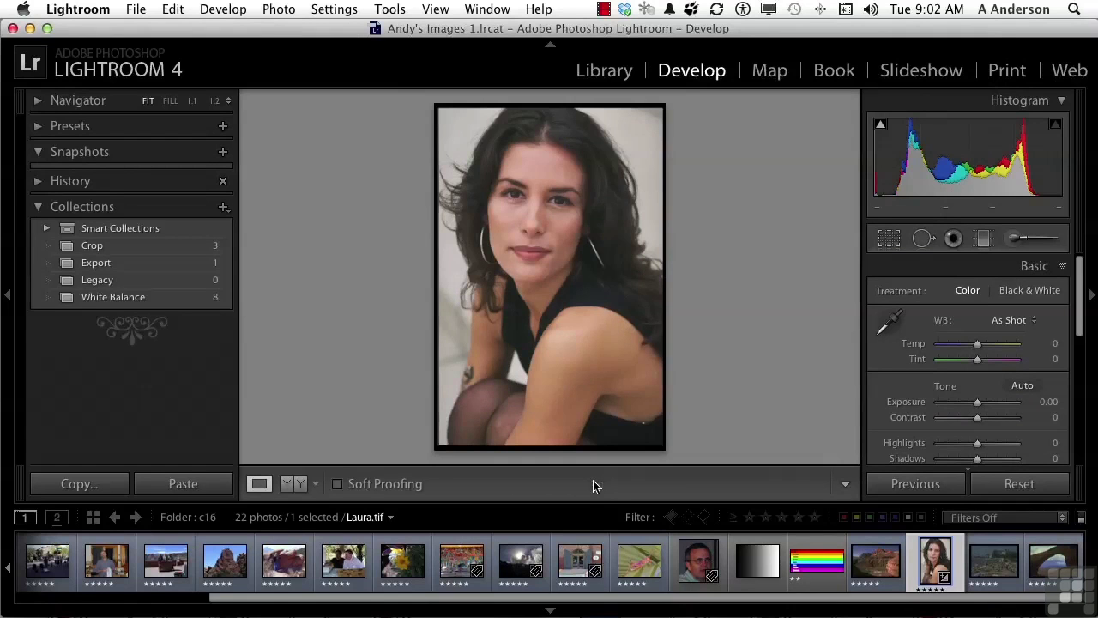